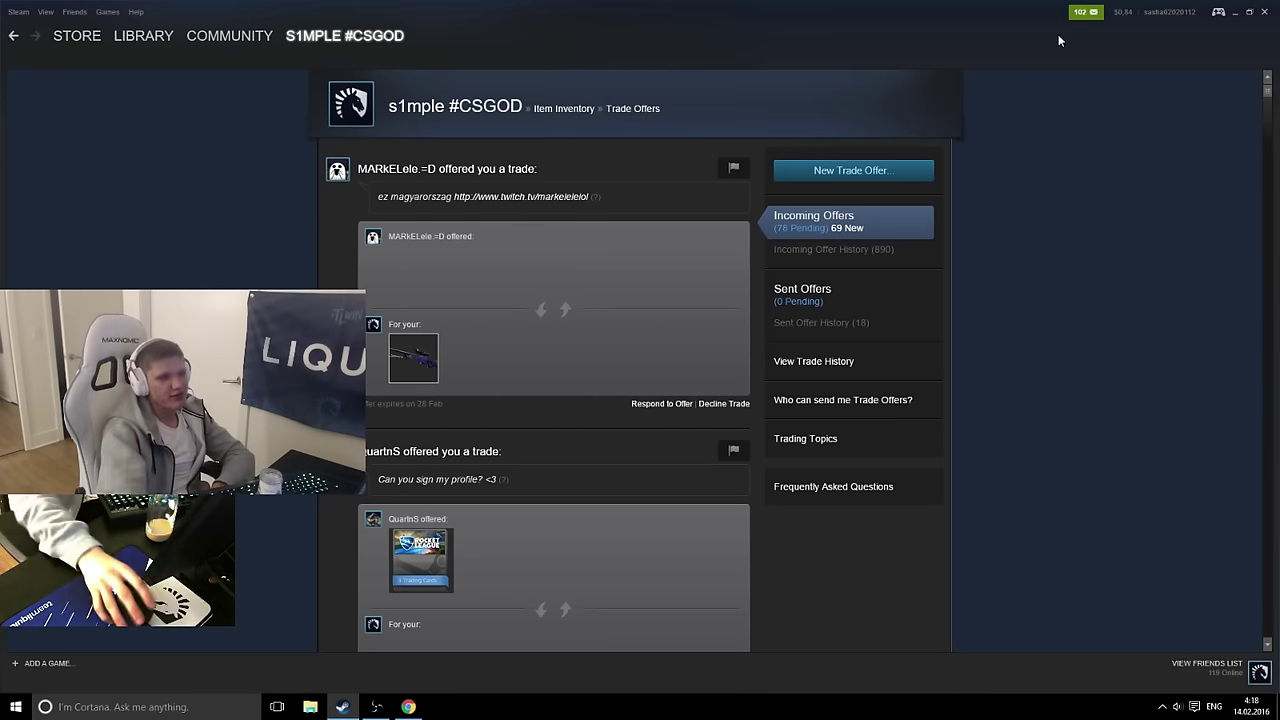
scroll(997, 224, "down", 4)
scroll(998, 222, "down", 2)
scroll(1000, 220, "down", 2)
left_click(1085, 12)
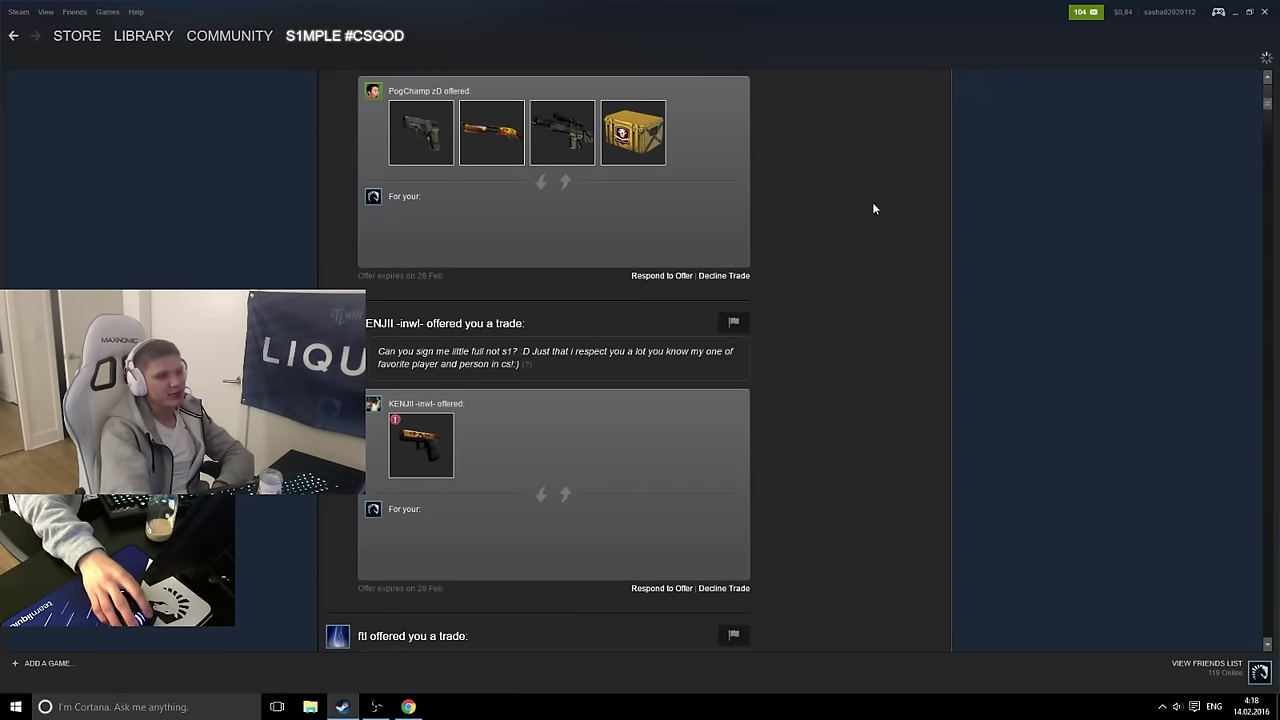
Open an item from the Steam notifications after reviewing the incoming trade offers.
left_click(1037, 72)
Switch to the Chrome window with the Twitch stream dashboard and chat.
key("alt+Tab")
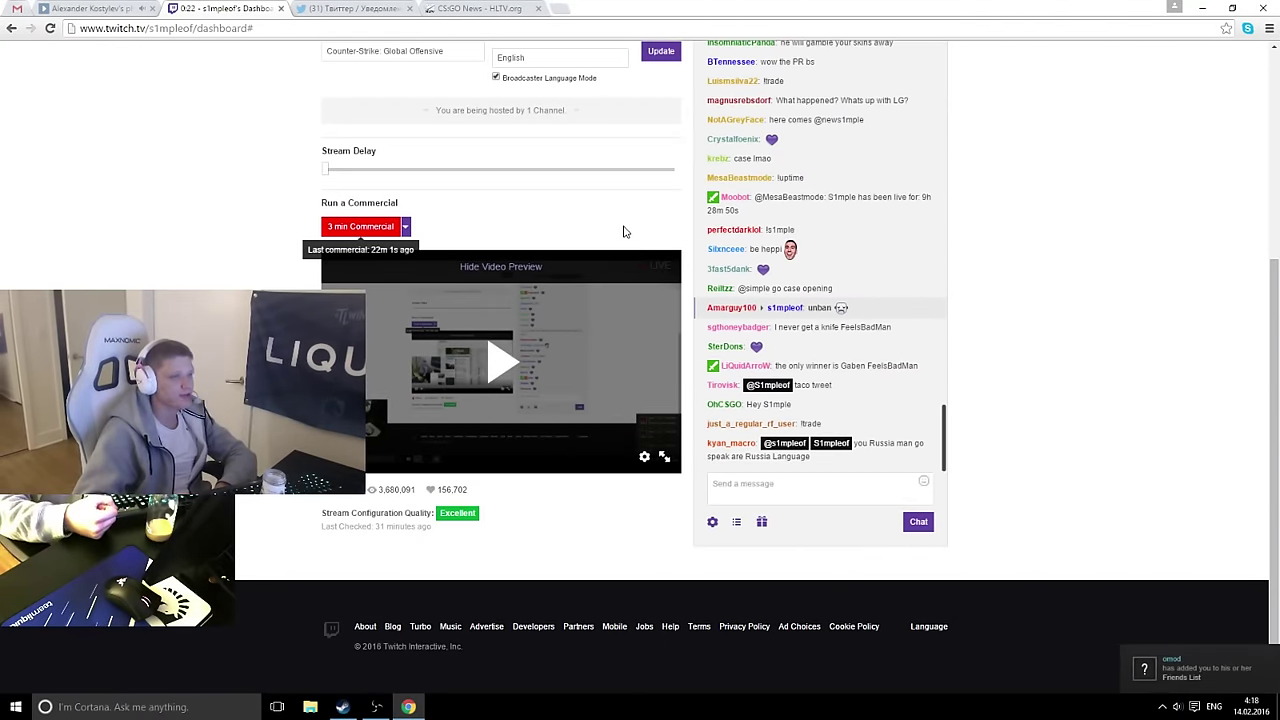
left_click(490, 8)
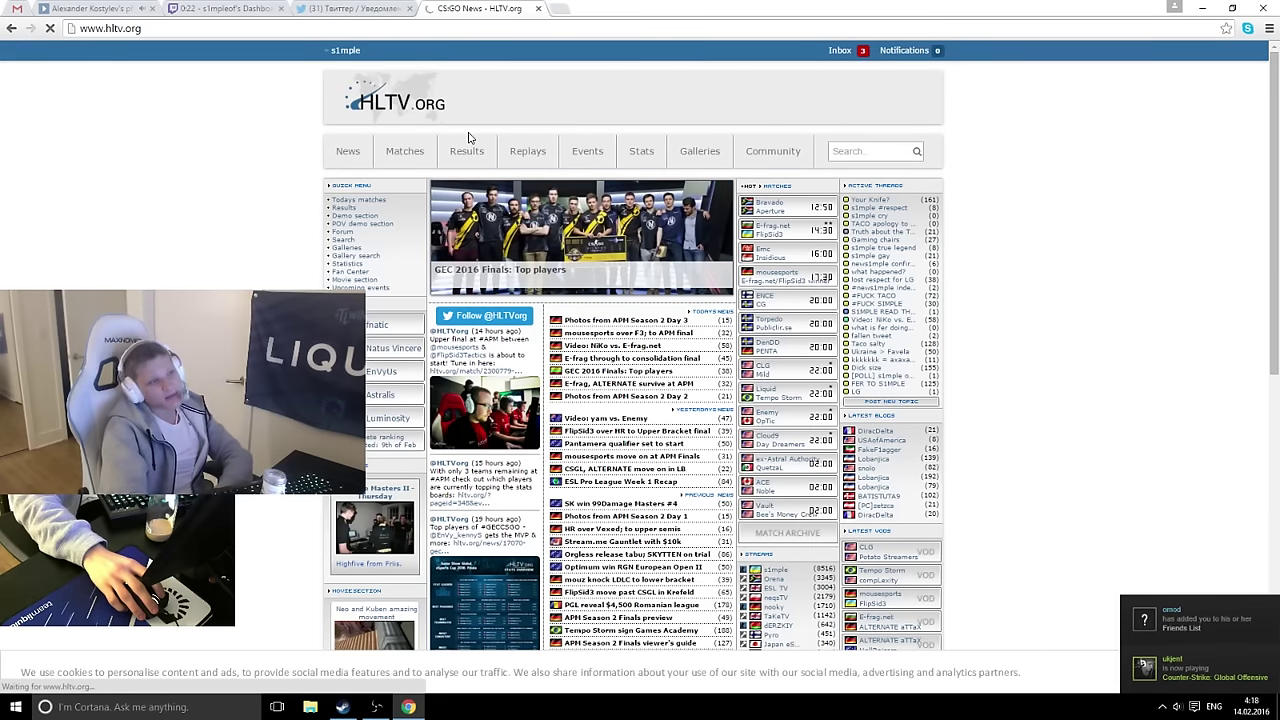
key("ctrl+shift+Tab")
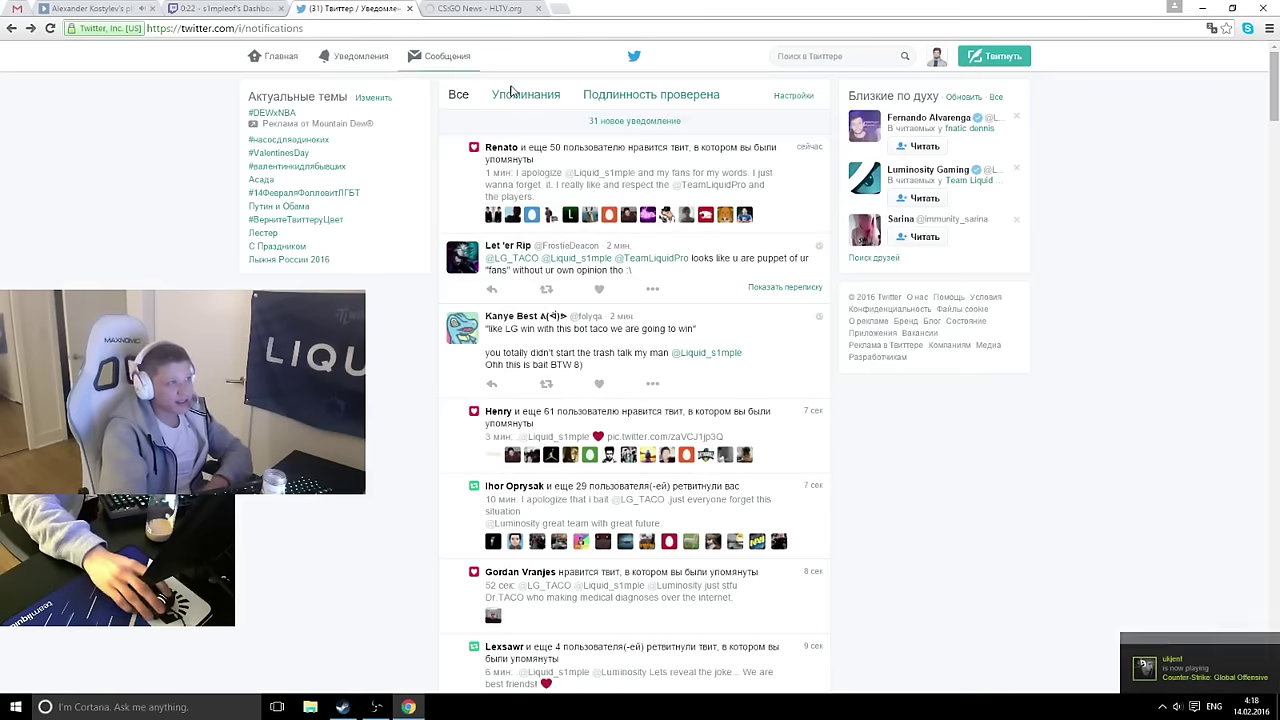
Load the 31 new Twitter notifications, then move to another open browser page.
left_click(630, 125)
scroll(614, 143, "down", 2)
scroll(600, 155, "down", 4)
scroll(598, 157, "down", 2)
scroll(560, 165, "up", 6)
left_click(940, 57)
left_click(897, 90)
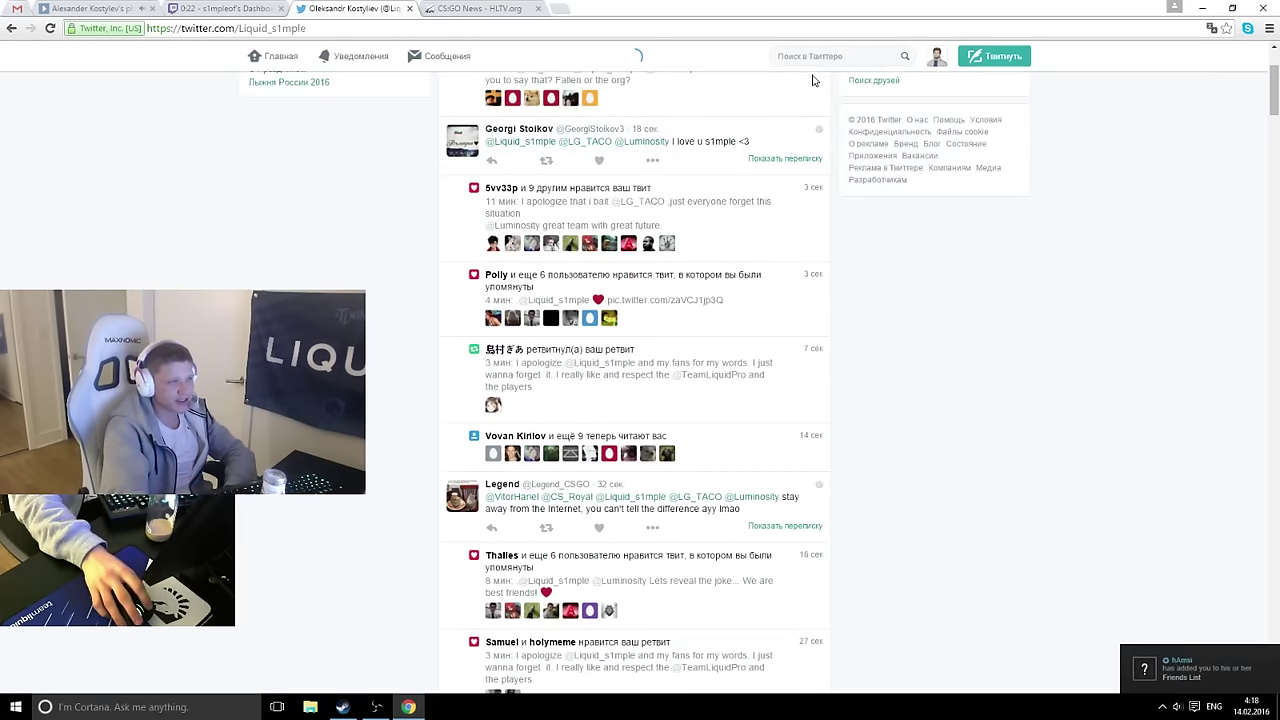
left_click(480, 8)
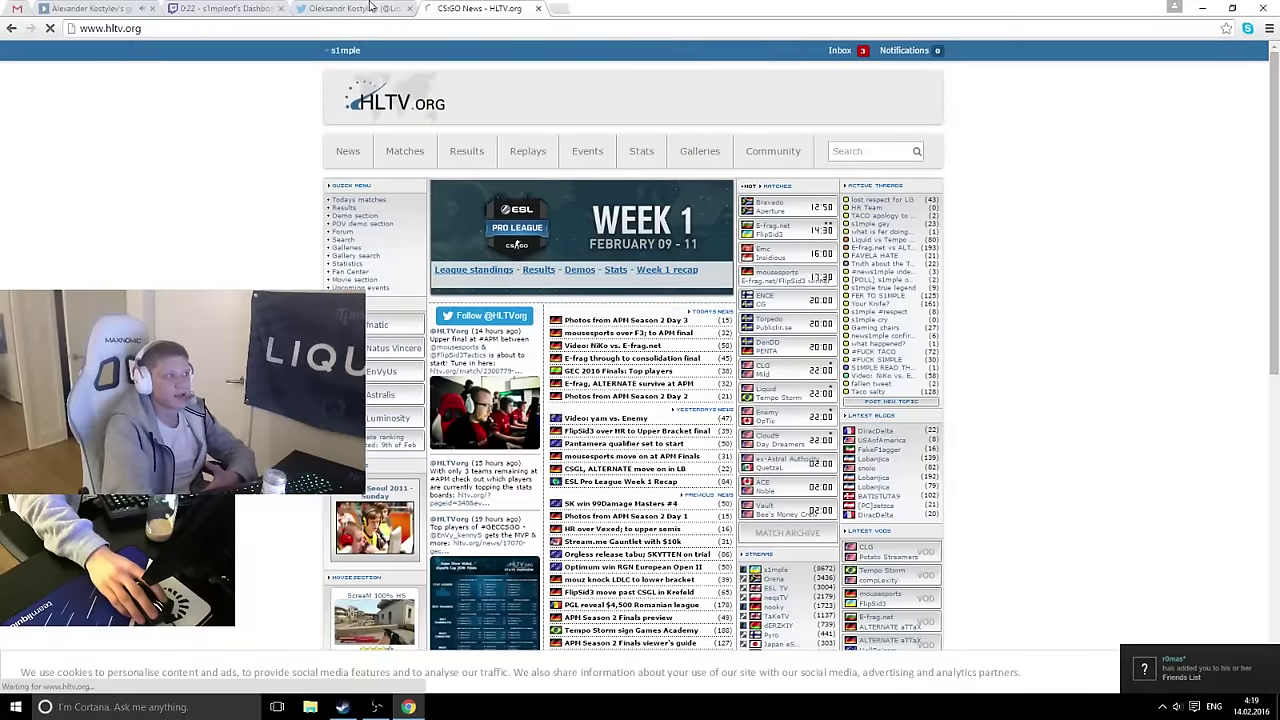
key("ctrl+shift+Tab")
key("ctrl+shift+Tab")
left_click(487, 10)
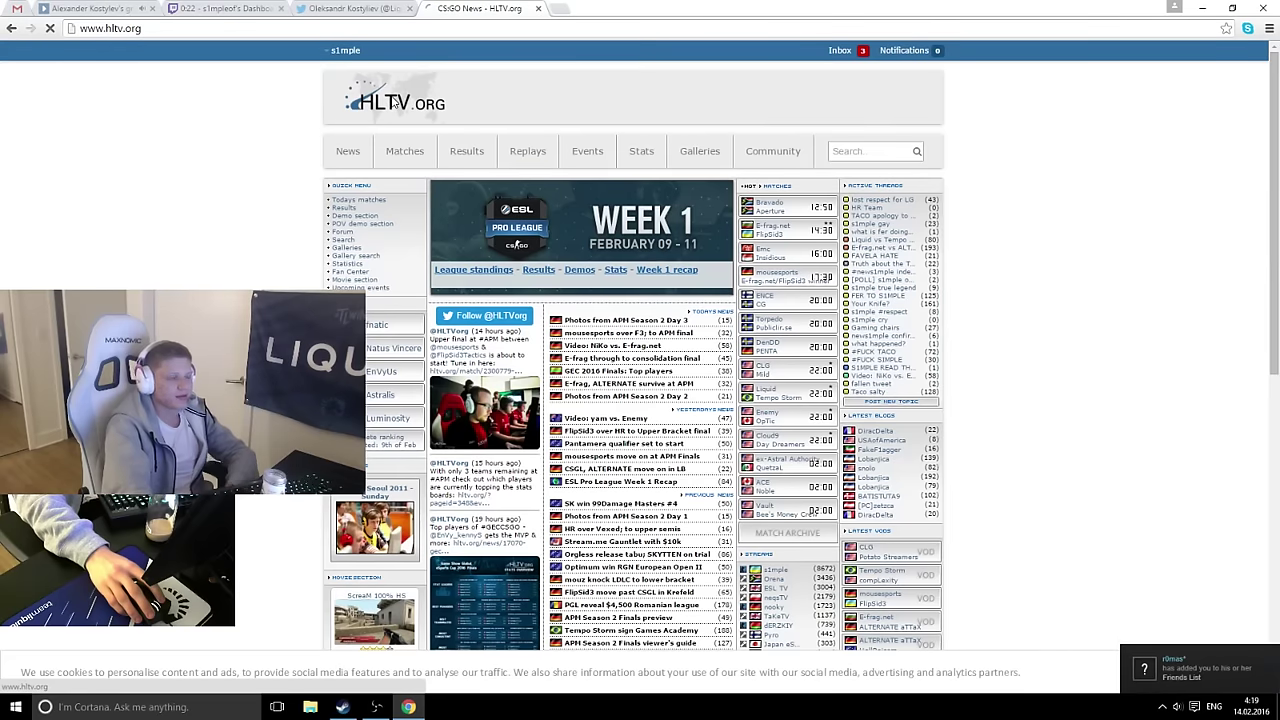
left_click(1202, 7)
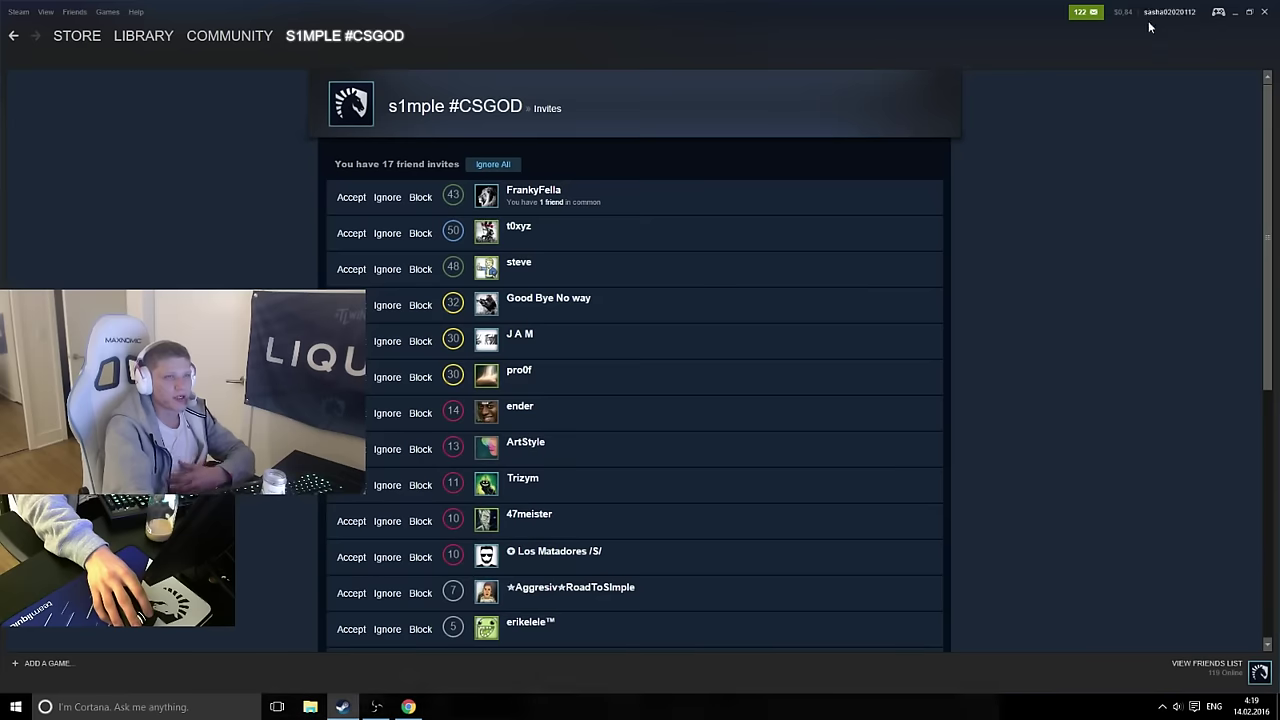
Return to Steam's pending friend invites and incoming trade offers.
left_click(1087, 12)
left_click(1038, 76)
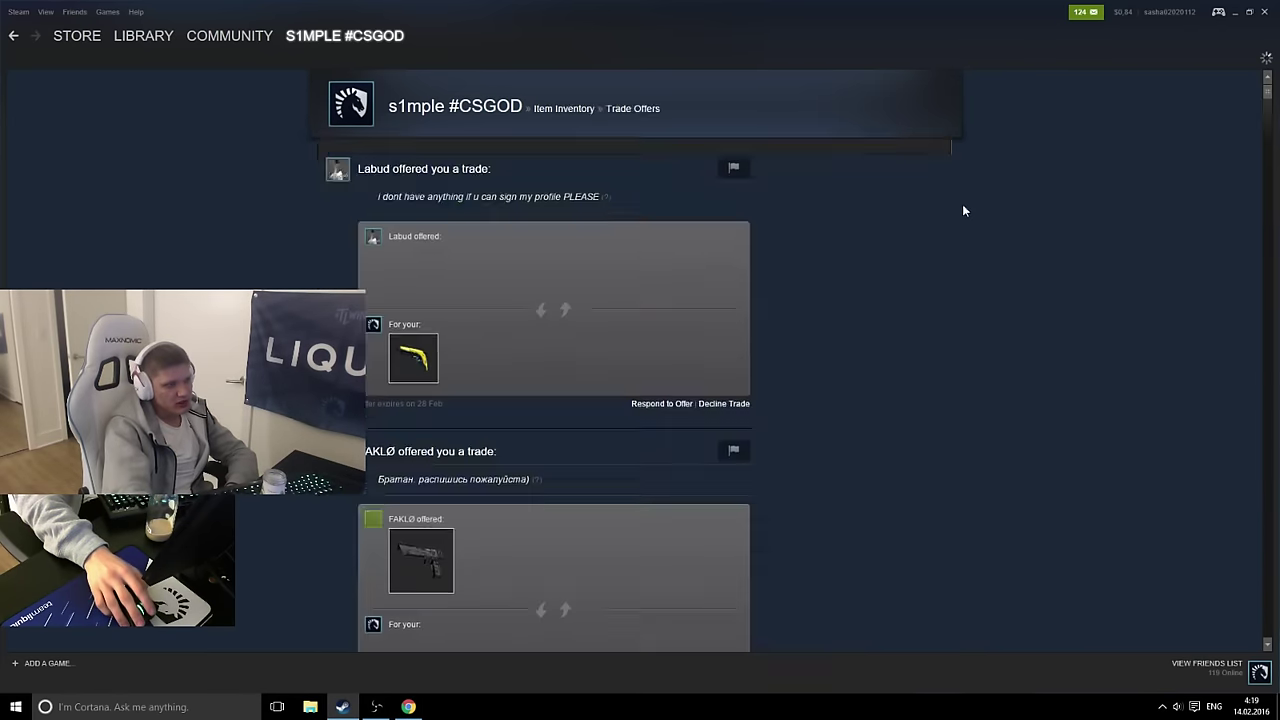
scroll(960, 170, "down", 3)
scroll(1000, 185, "down", 3)
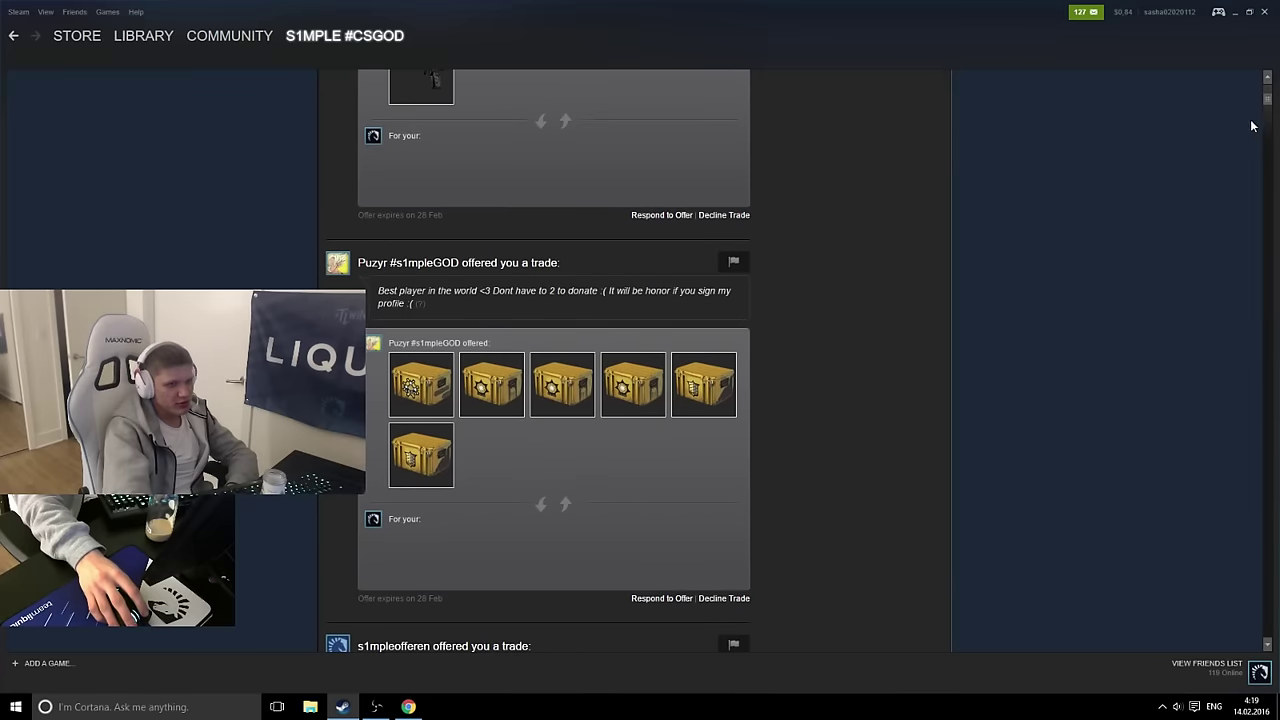
left_click_drag(1268, 104, 1275, 173)
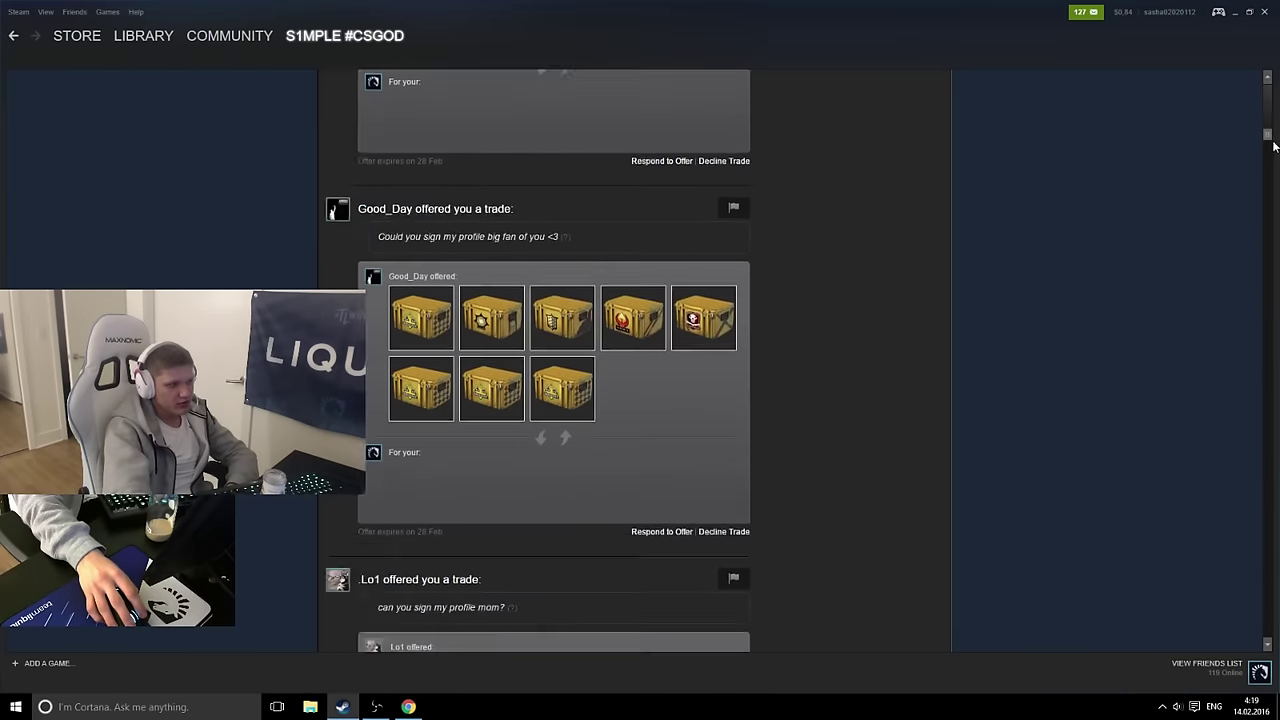